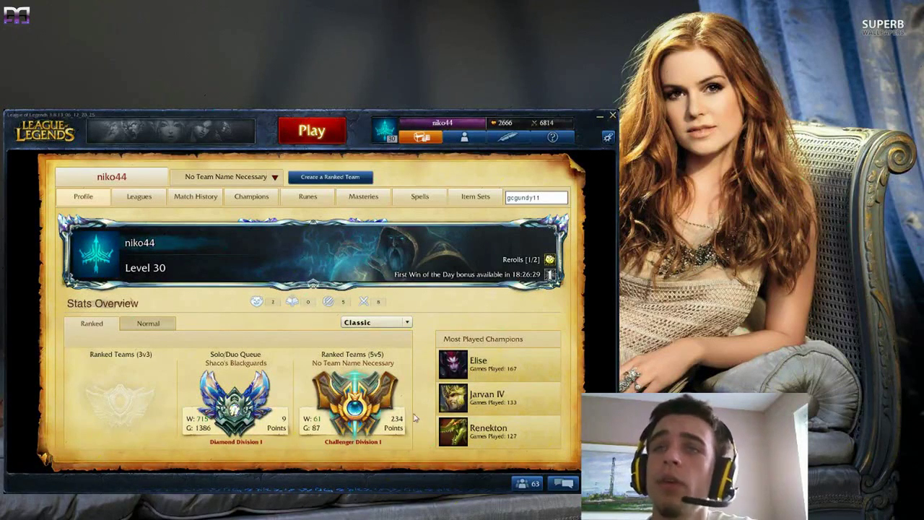
Switch to the web browser and open the League of Legends category of Game Mods on yurixyworks.com
{"action": "left_click", "coordinate": [85, 510]}
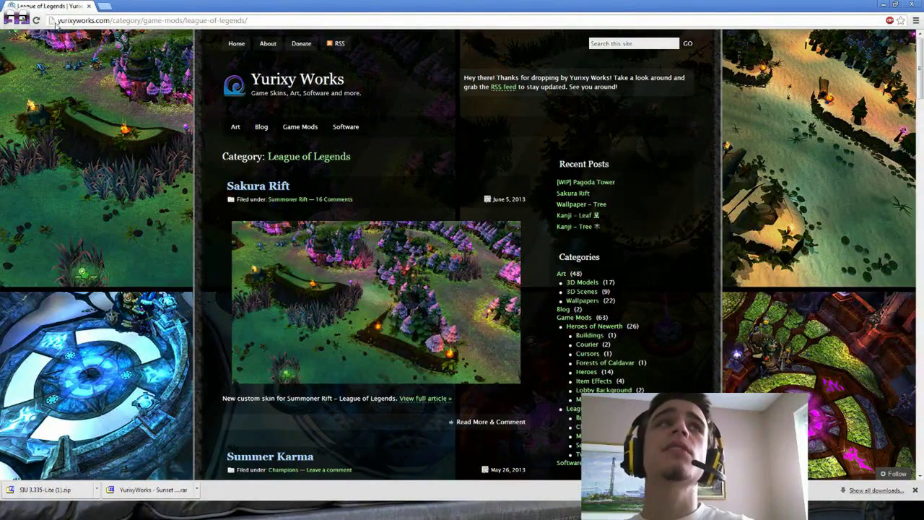
{"action": "left_click_drag", "start_coordinate": [58, 22], "coordinate": [110, 22]}
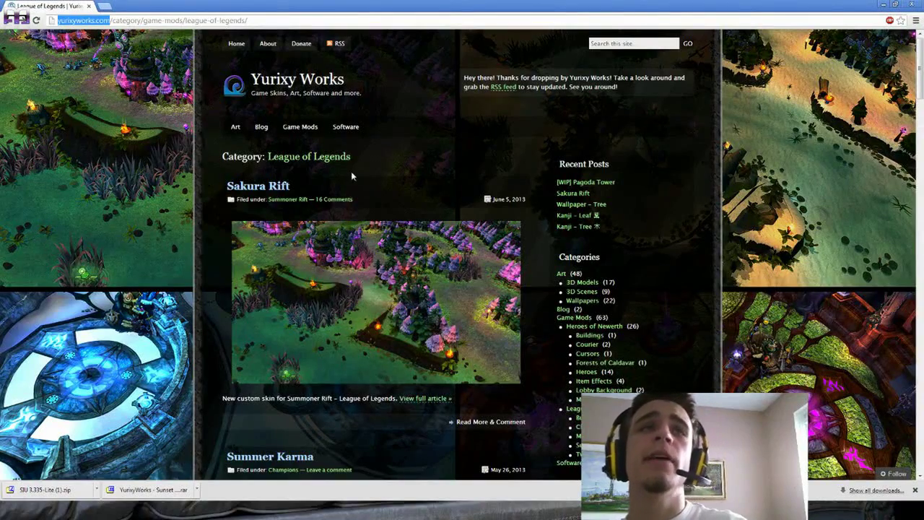
{"action": "key", "text": "Return"}
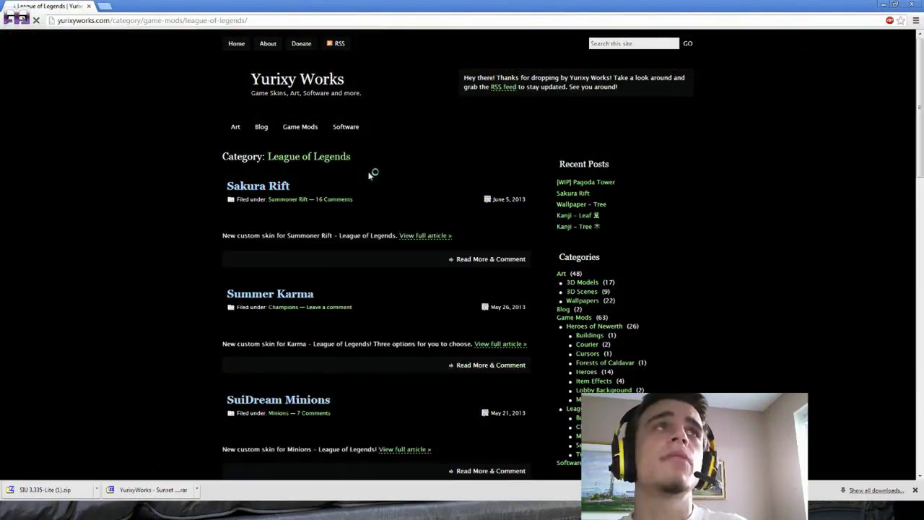
{"action": "mouse_move", "coordinate": [312, 130]}
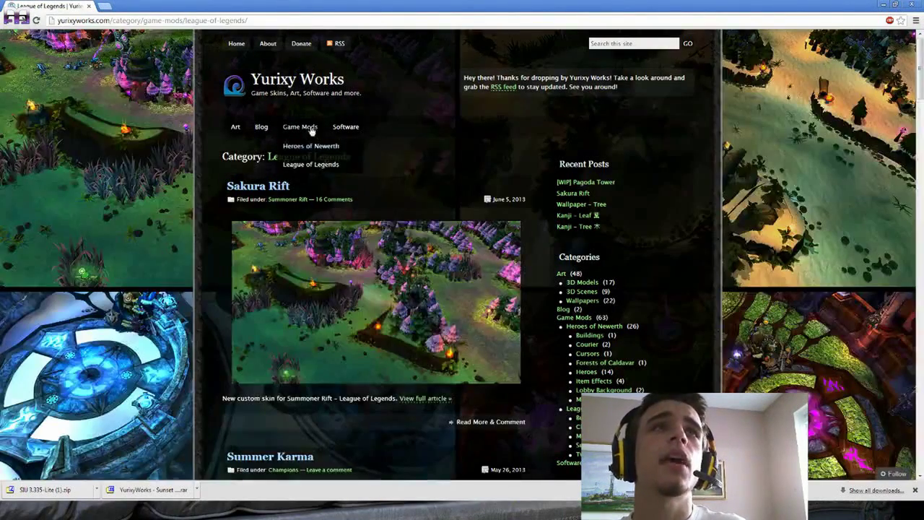
{"action": "left_click", "coordinate": [316, 167]}
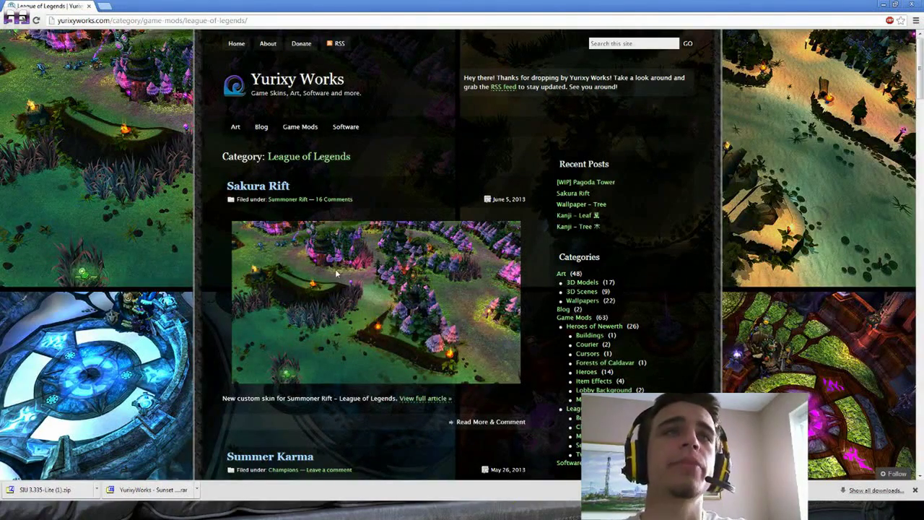
Look through the custom League of Legends skin posts, from Sakura Rift down to Sui Dream Treeline
{"action": "scroll", "coordinate": [335, 271], "scroll_direction": "down", "scroll_amount": 2}
{"action": "scroll", "coordinate": [335, 271], "scroll_direction": "up", "scroll_amount": 2}
{"action": "scroll", "coordinate": [411, 258], "scroll_direction": "down", "scroll_amount": 3}
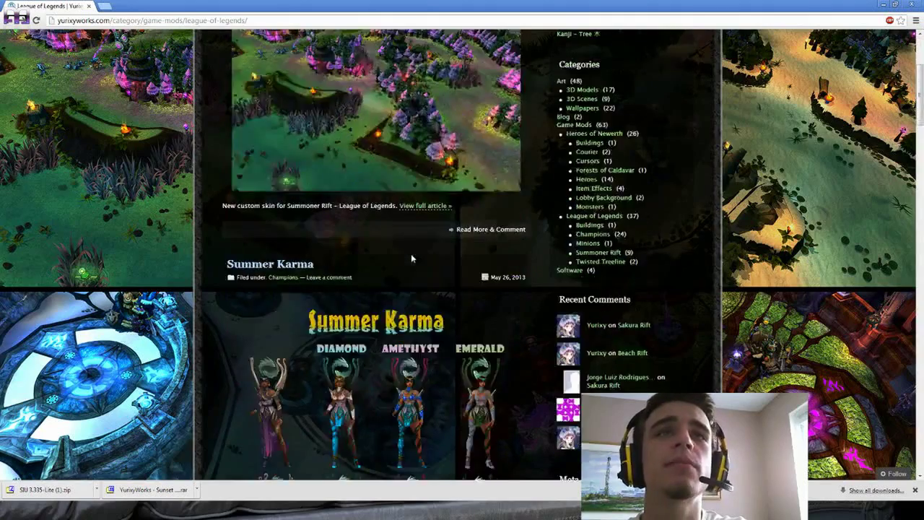
{"action": "scroll", "coordinate": [433, 275], "scroll_direction": "down", "scroll_amount": 5}
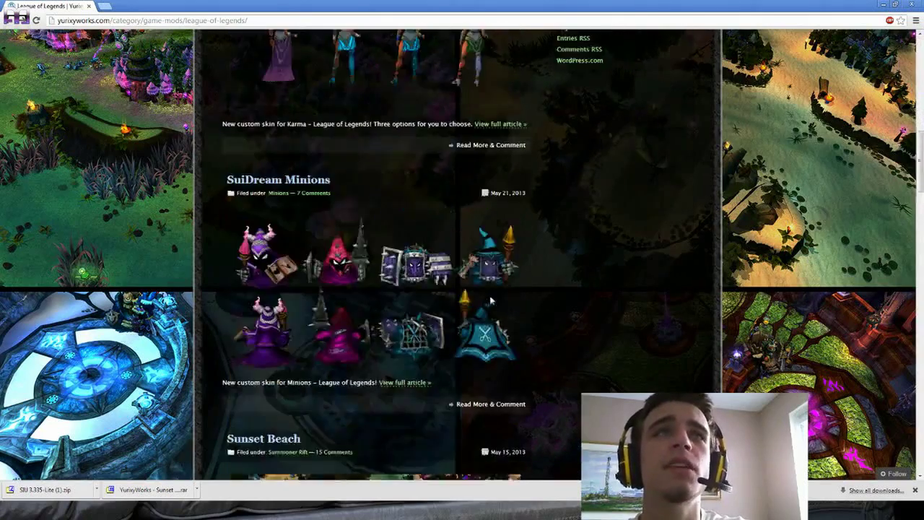
{"action": "scroll", "coordinate": [490, 300], "scroll_direction": "down", "scroll_amount": 8}
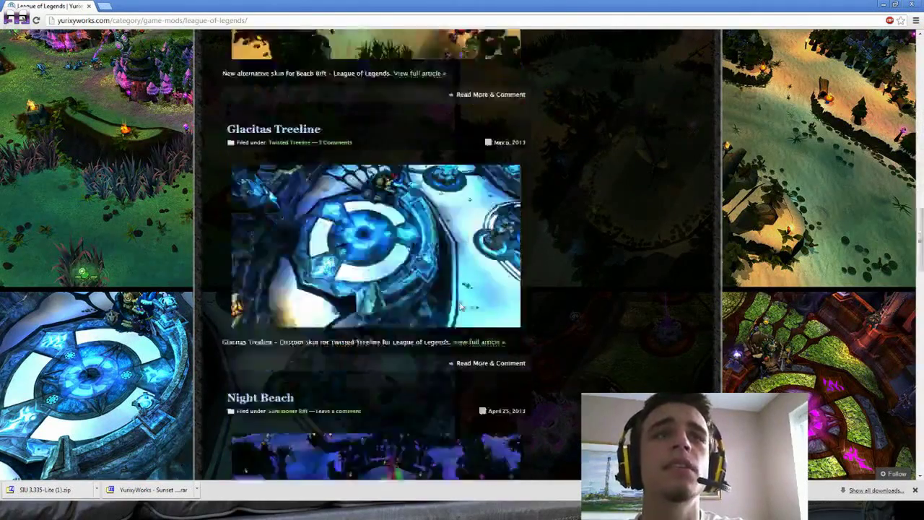
{"action": "scroll", "coordinate": [460, 306], "scroll_direction": "down", "scroll_amount": 5}
{"action": "scroll", "coordinate": [460, 306], "scroll_direction": "down", "scroll_amount": 7}
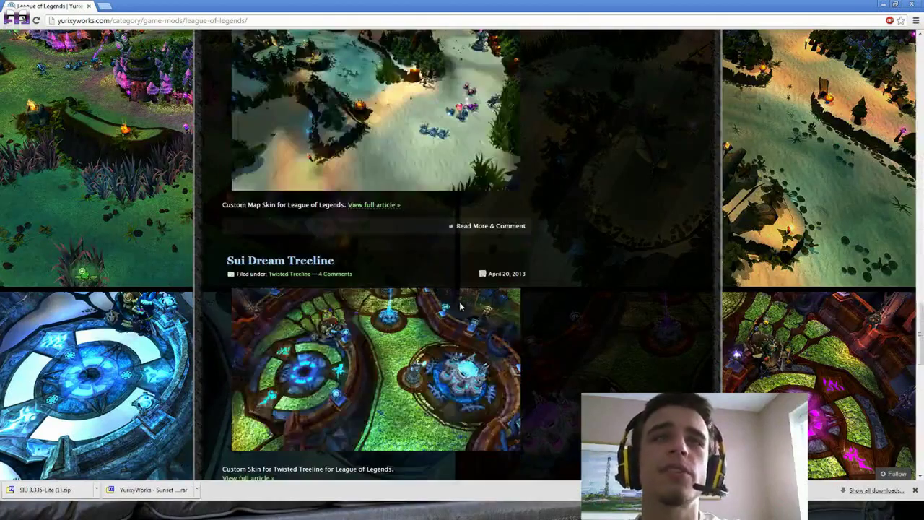
{"action": "scroll", "coordinate": [460, 306], "scroll_direction": "down", "scroll_amount": 2}
{"action": "scroll", "coordinate": [460, 306], "scroll_direction": "up", "scroll_amount": 10}
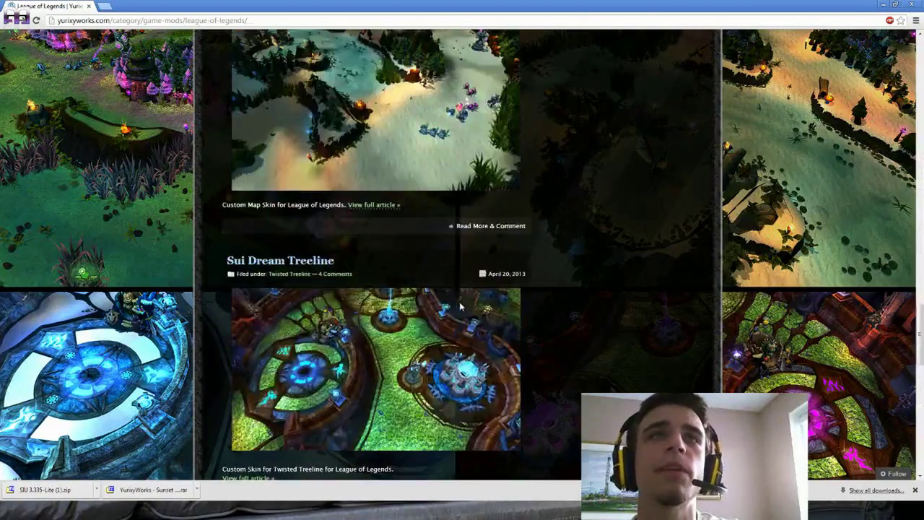
{"action": "scroll", "coordinate": [460, 306], "scroll_direction": "up", "scroll_amount": 9}
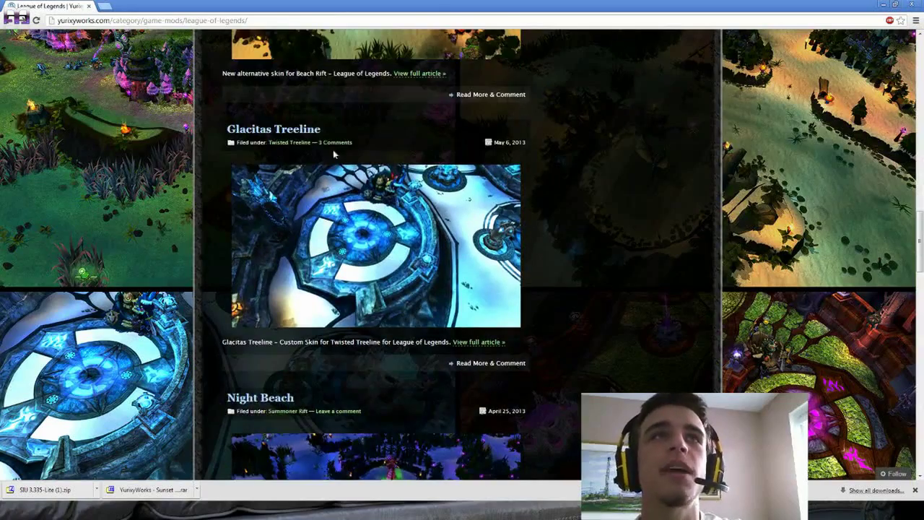
Open the Sunset Beach post and go to its download links and install instructions
{"action": "left_click", "coordinate": [272, 158]}
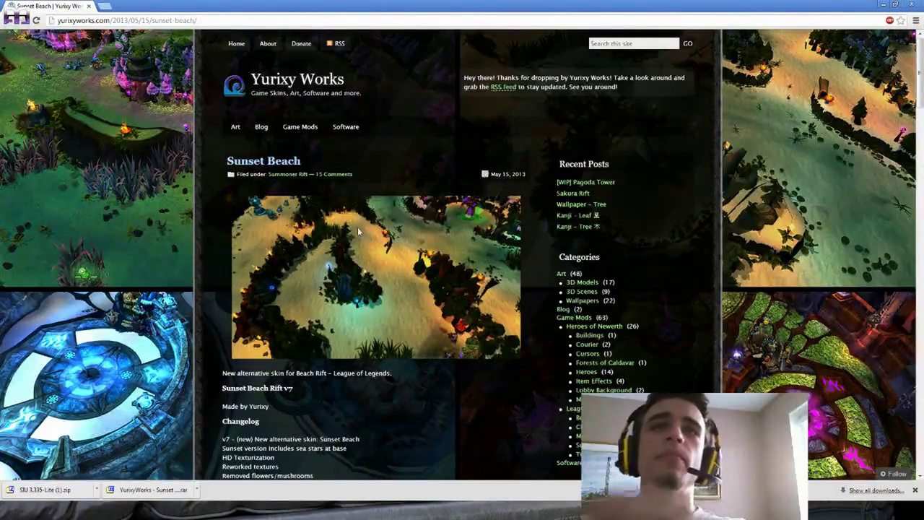
{"action": "scroll", "coordinate": [403, 277], "scroll_direction": "down", "scroll_amount": 4}
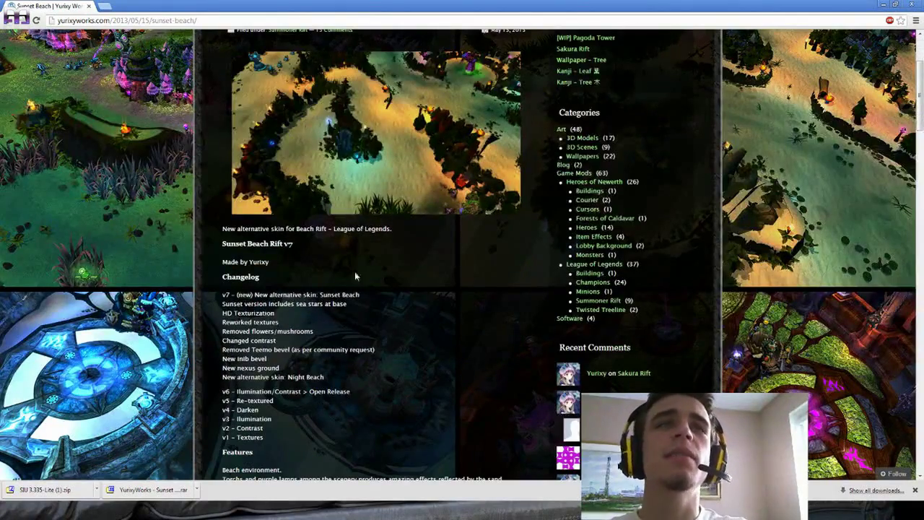
{"action": "scroll", "coordinate": [355, 271], "scroll_direction": "down", "scroll_amount": 8}
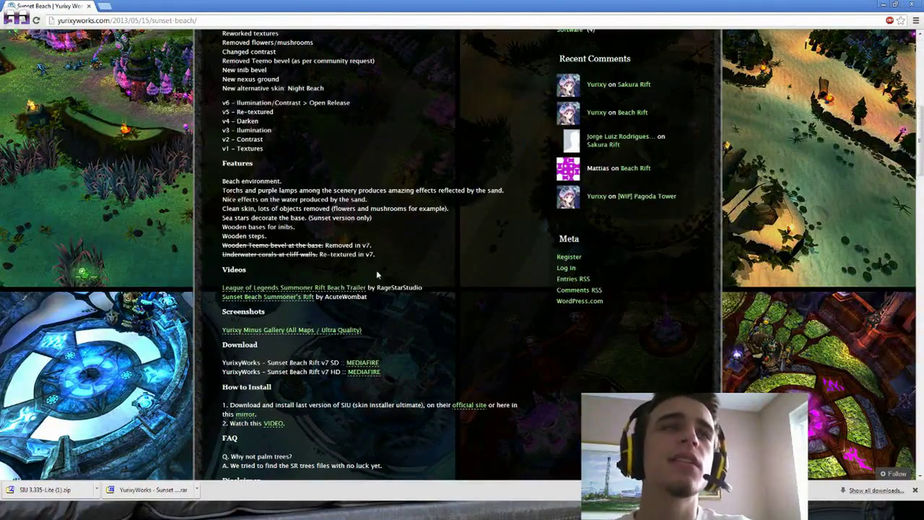
{"action": "scroll", "coordinate": [385, 266], "scroll_direction": "down", "scroll_amount": 1}
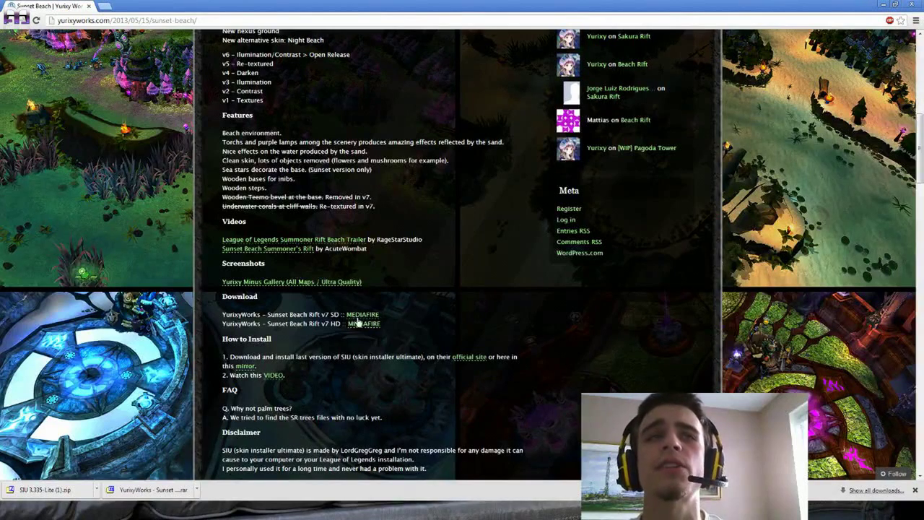
View the MediaFire download page for Sunset Beach Rift v7 HD in a new tab and close it
{"action": "right_click", "coordinate": [371, 328]}
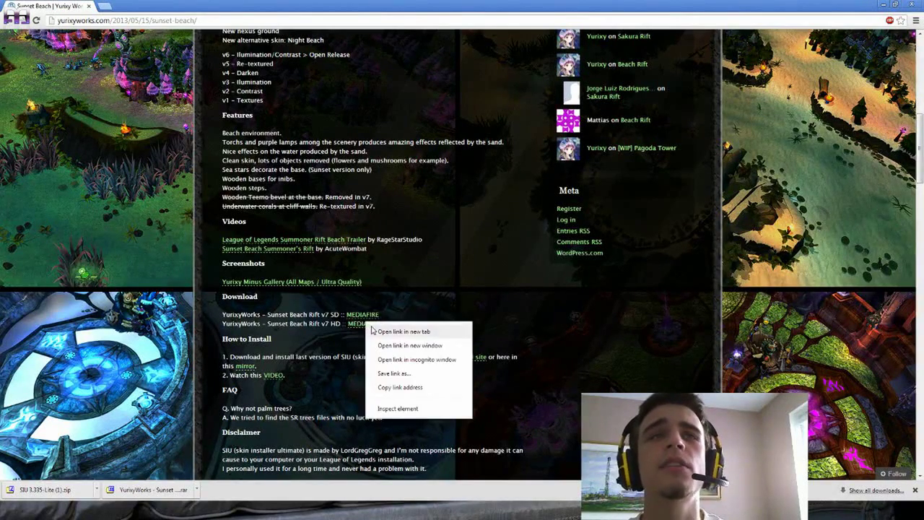
{"action": "left_click", "coordinate": [401, 332]}
{"action": "key", "text": "ctrl+Tab"}
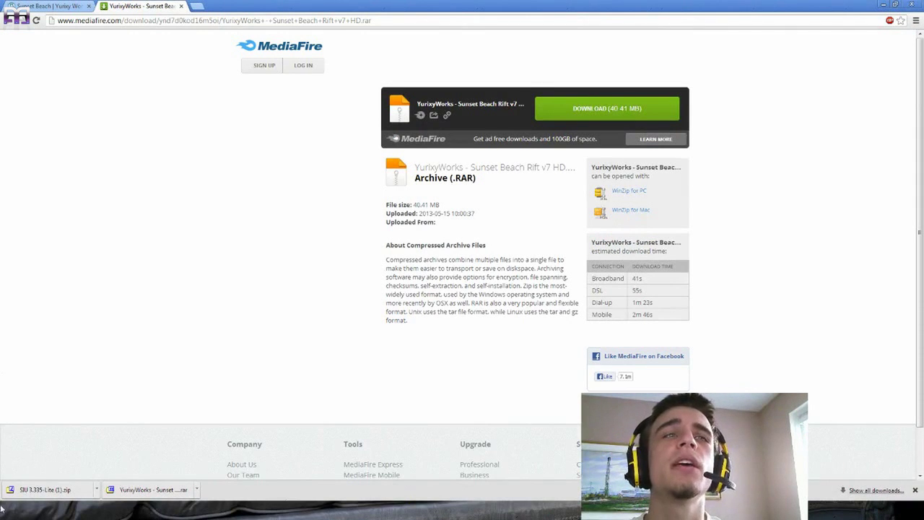
{"action": "left_click", "coordinate": [181, 5]}
View the official Skin Installer Ultimate site linked in the install instructions and close it
{"action": "scroll", "coordinate": [238, 307], "scroll_direction": "down", "scroll_amount": 1}
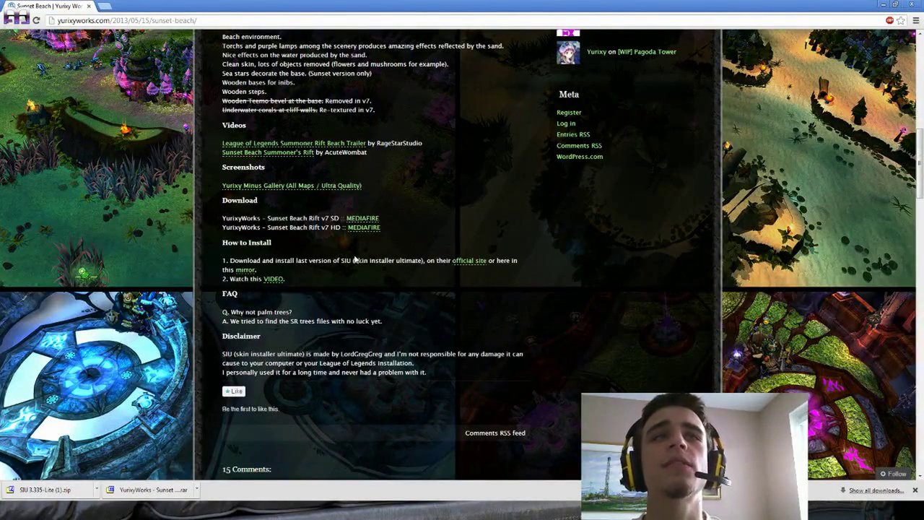
{"action": "left_click", "coordinate": [462, 262]}
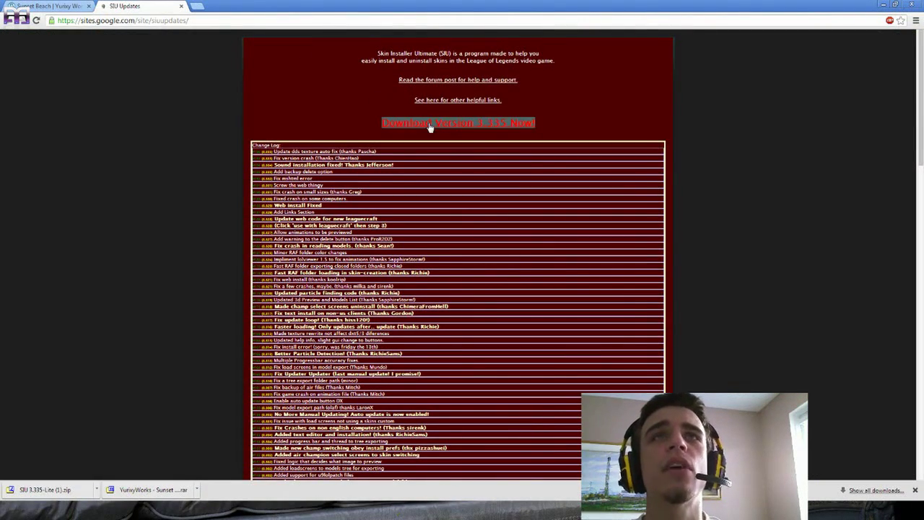
{"action": "left_click", "coordinate": [182, 6]}
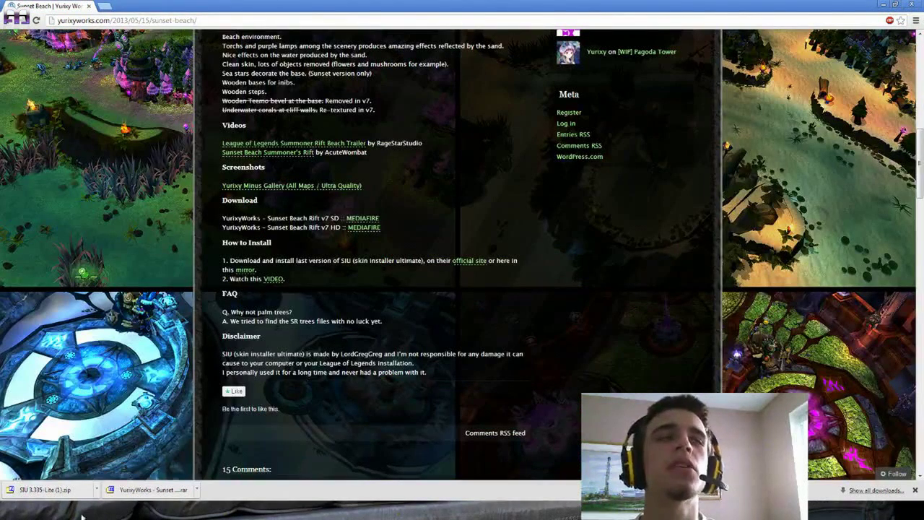
In the sunset summoners rift folder, extract the SIU 3.335-Lite archive into its own folder, view the extracted files and close the window
{"action": "left_click", "coordinate": [52, 490]}
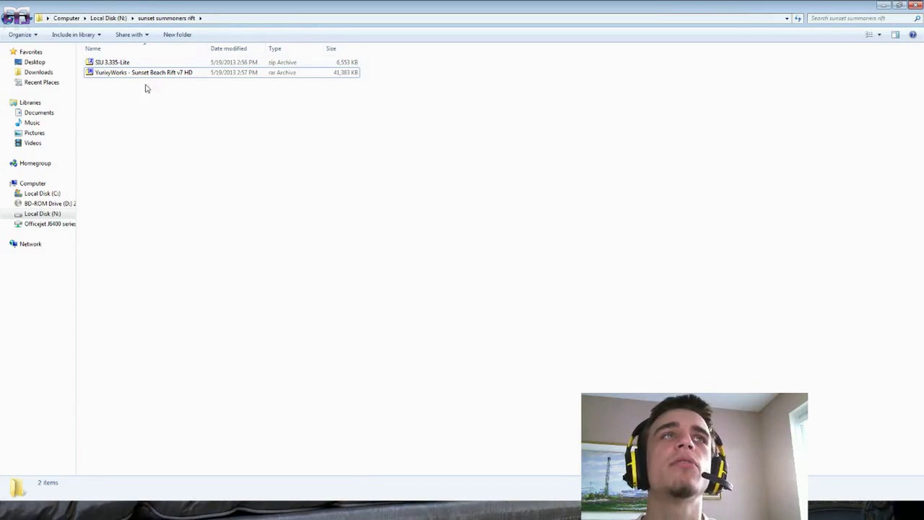
{"action": "right_click", "coordinate": [136, 62]}
{"action": "left_click", "coordinate": [120, 63]}
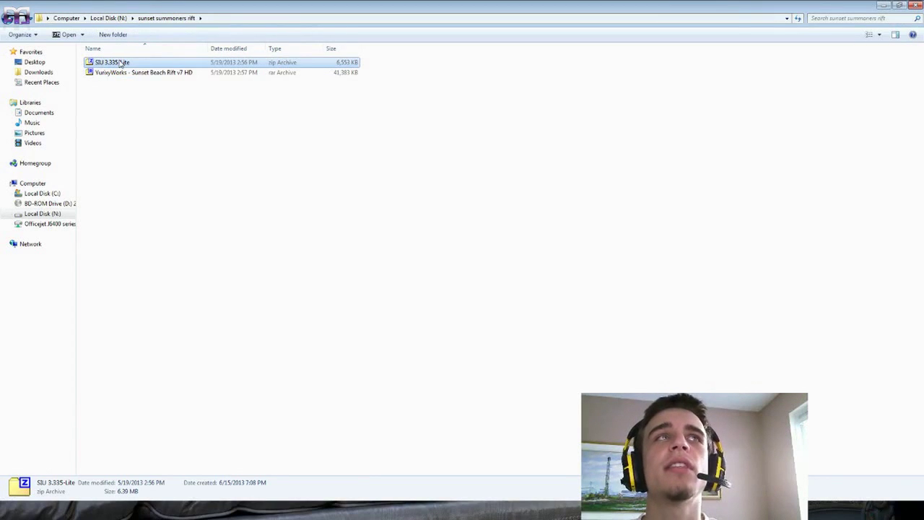
{"action": "right_click", "coordinate": [120, 63]}
{"action": "mouse_move", "coordinate": [206, 75]}
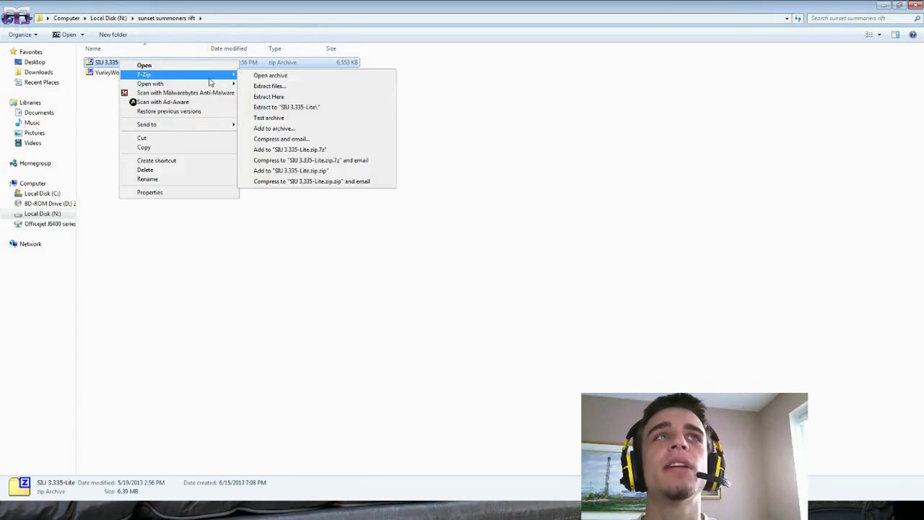
{"action": "left_click", "coordinate": [289, 107]}
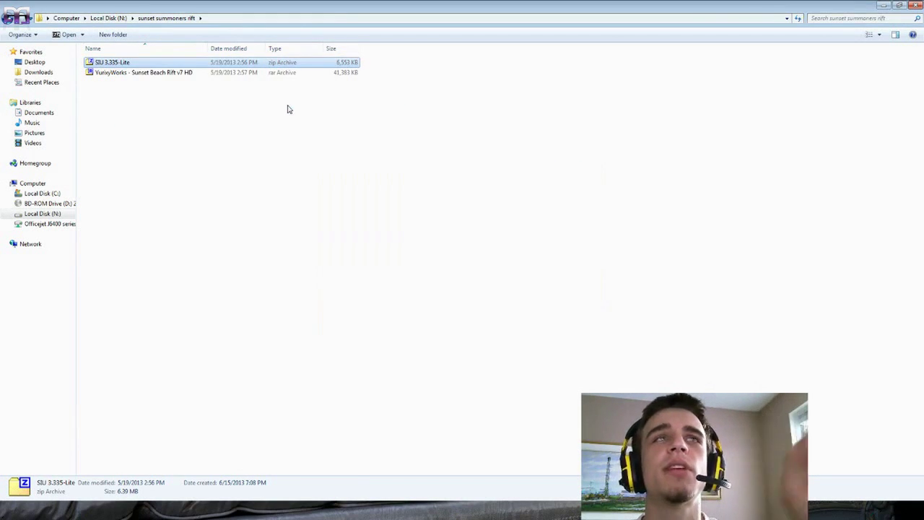
{"action": "double_click", "coordinate": [108, 63]}
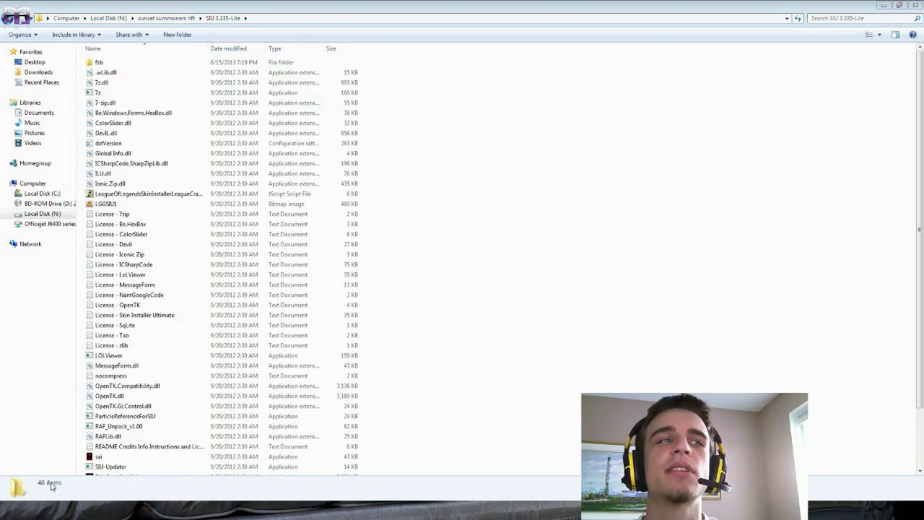
{"action": "left_click", "coordinate": [914, 5]}
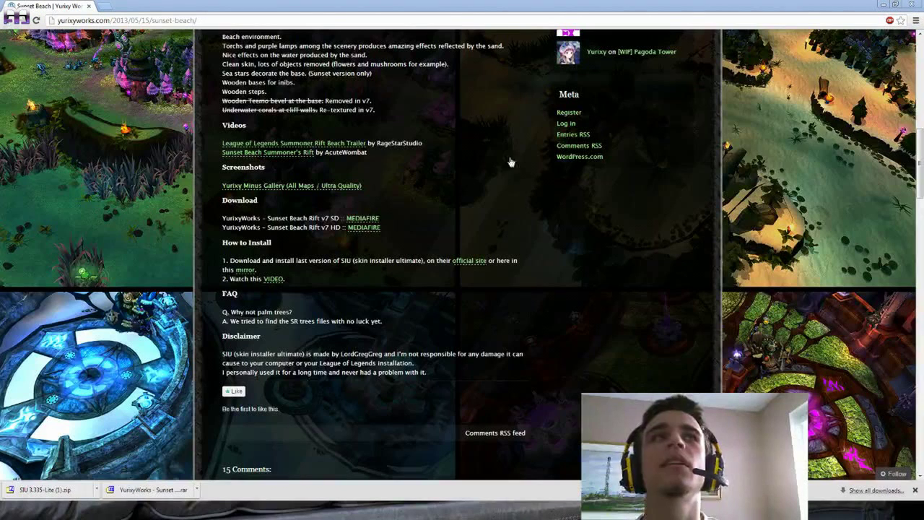
Reopen sunset summoners rift on Local Disk (N:) and add the YurixyWorks - Sunset Beach Rift v7 HD archive to LoL Skin Installer
{"action": "left_click", "coordinate": [54, 510]}
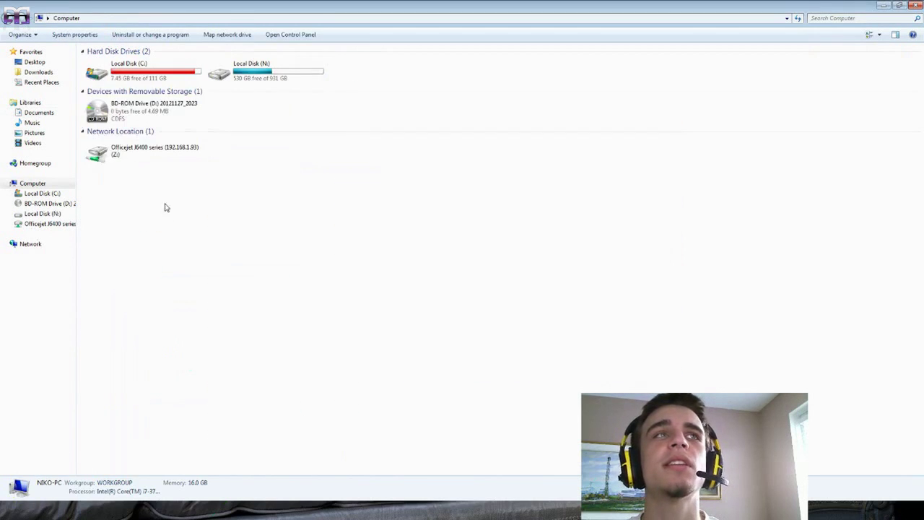
{"action": "double_click", "coordinate": [252, 71]}
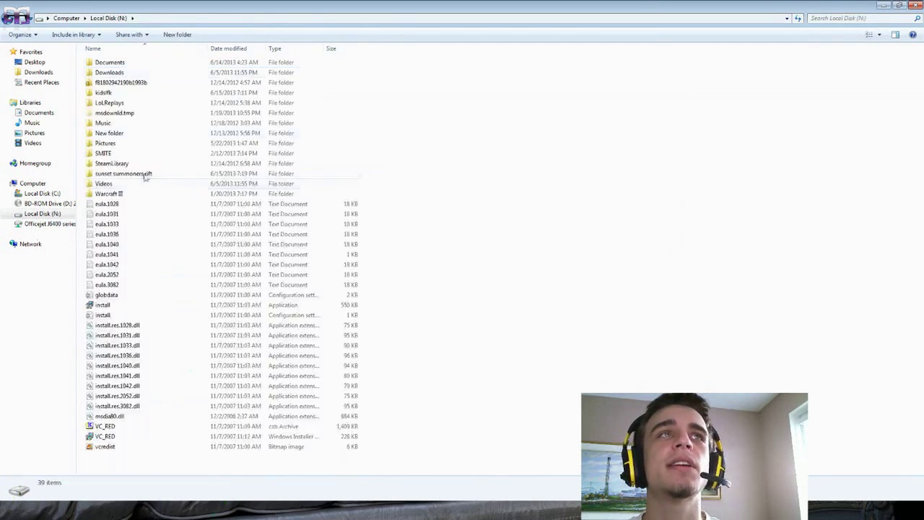
{"action": "double_click", "coordinate": [123, 175]}
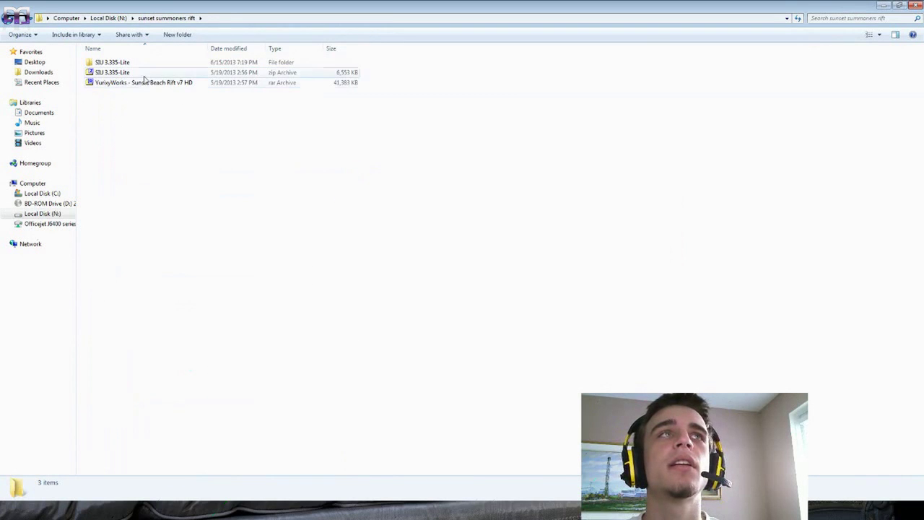
{"action": "left_click", "coordinate": [147, 514]}
{"action": "left_click", "coordinate": [155, 83]}
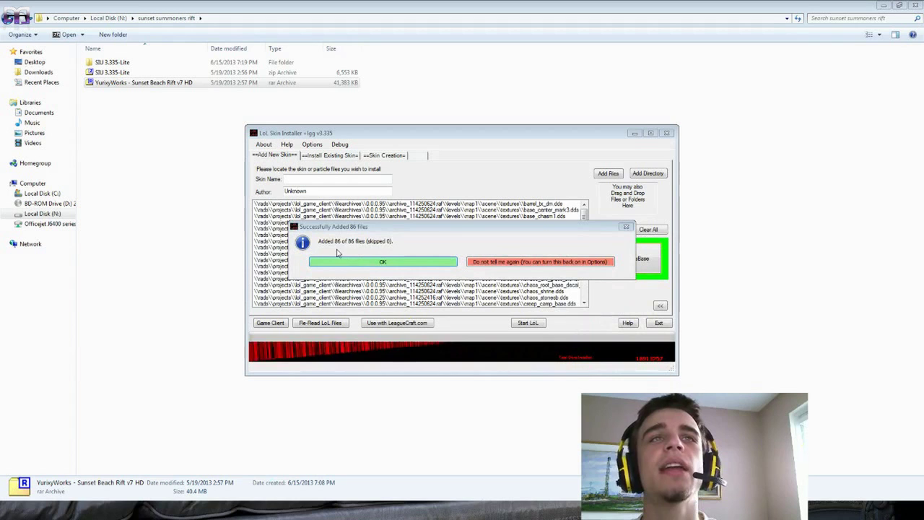
{"action": "left_click", "coordinate": [358, 262]}
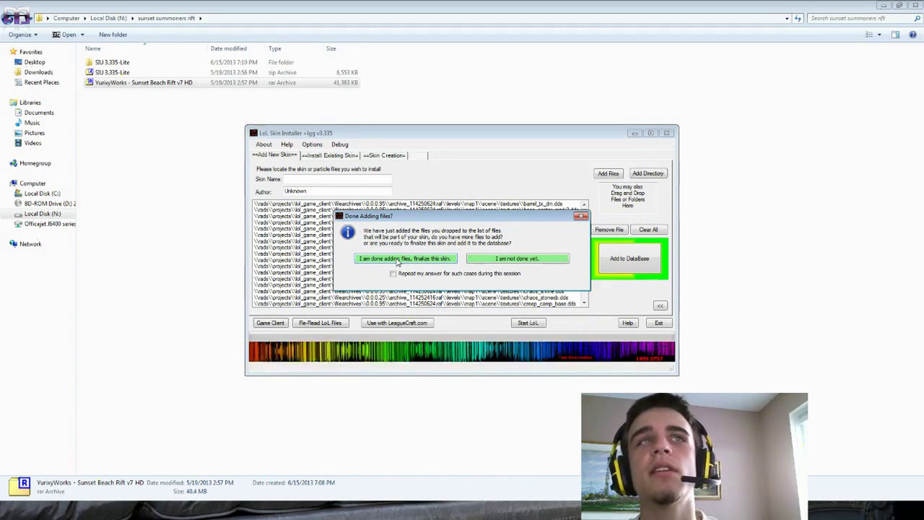
Finalize the added files as a skin named Sunset Beach Summoners Rift Mega Extra HD Edition Ultimate Super, adding it to the database without automatic installation
{"action": "left_click", "coordinate": [399, 260]}
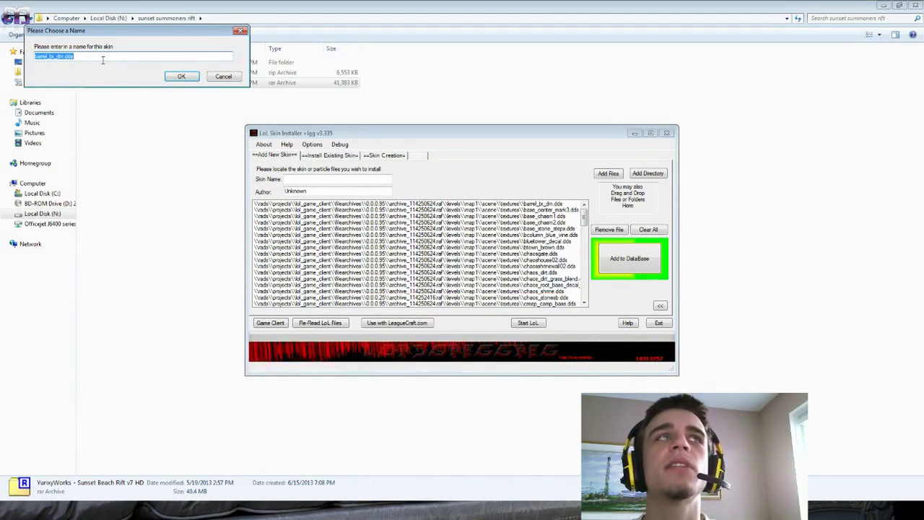
{"action": "type", "text": "Sunset "}
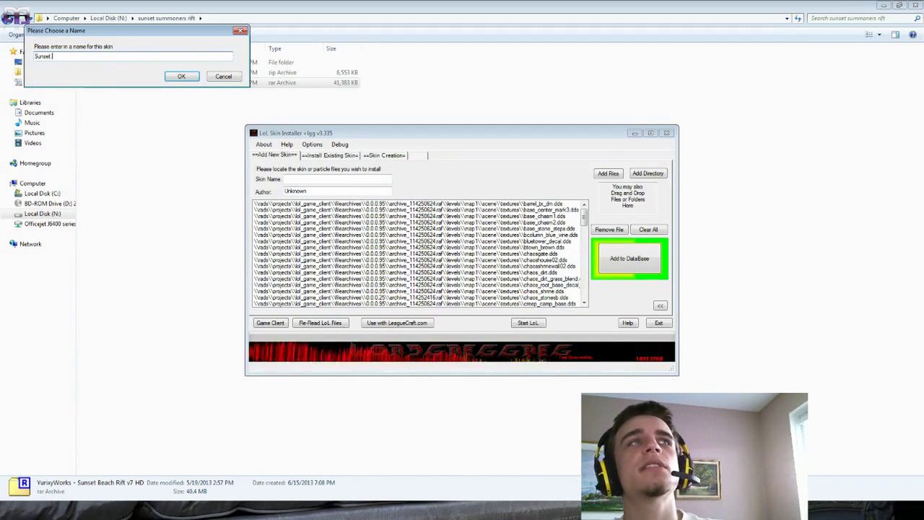
{"action": "type", "text": "Beach Summoners "}
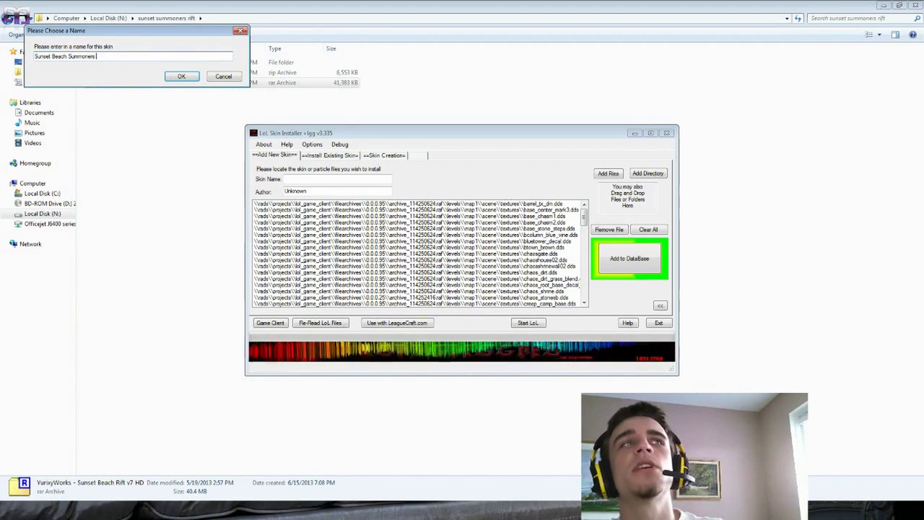
{"action": "type", "text": "Rift Mega Ext"}
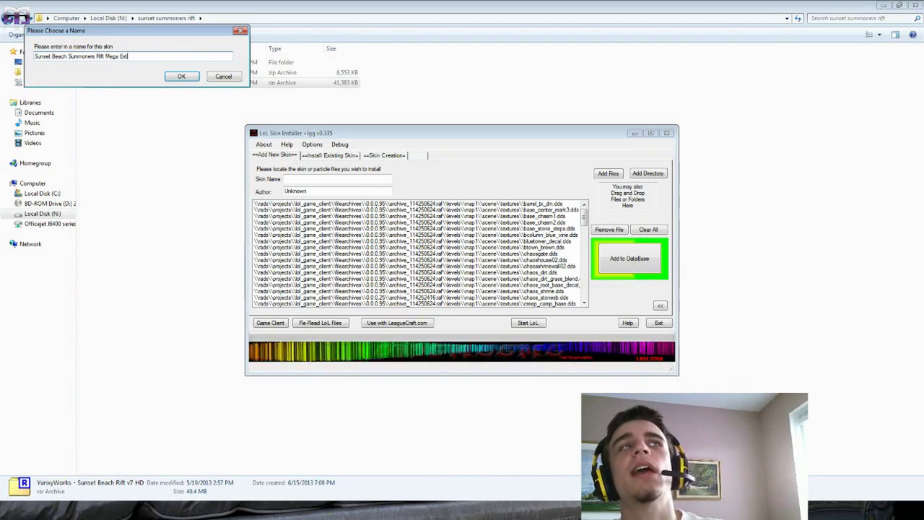
{"action": "type", "text": "ra HD Edition "}
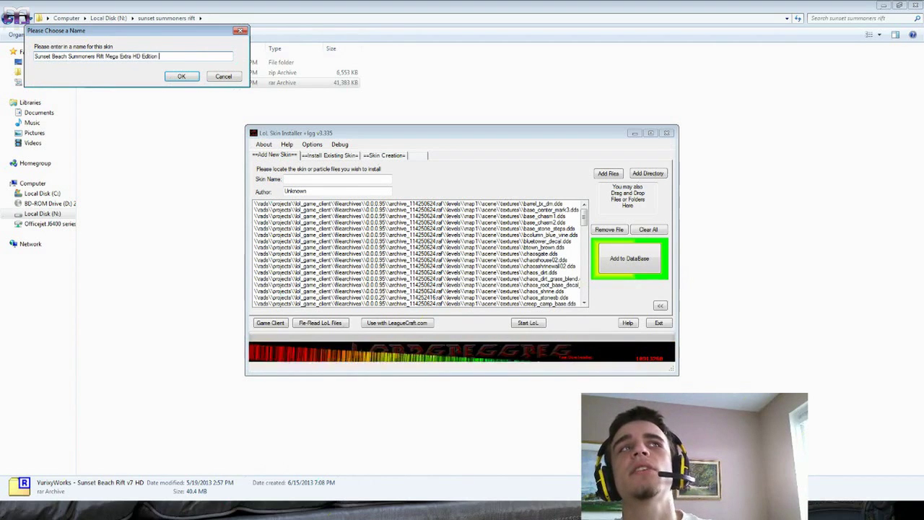
{"action": "type", "text": "Ultimate Super"}
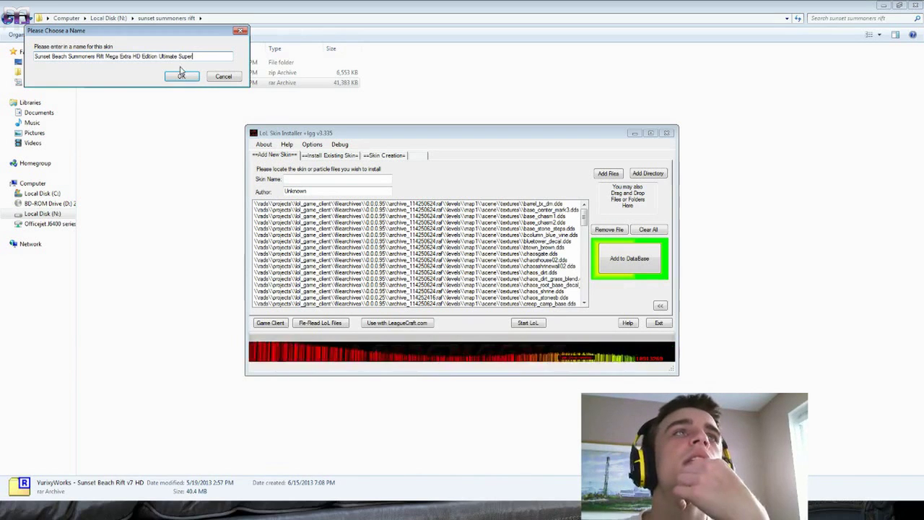
{"action": "left_click", "coordinate": [181, 76]}
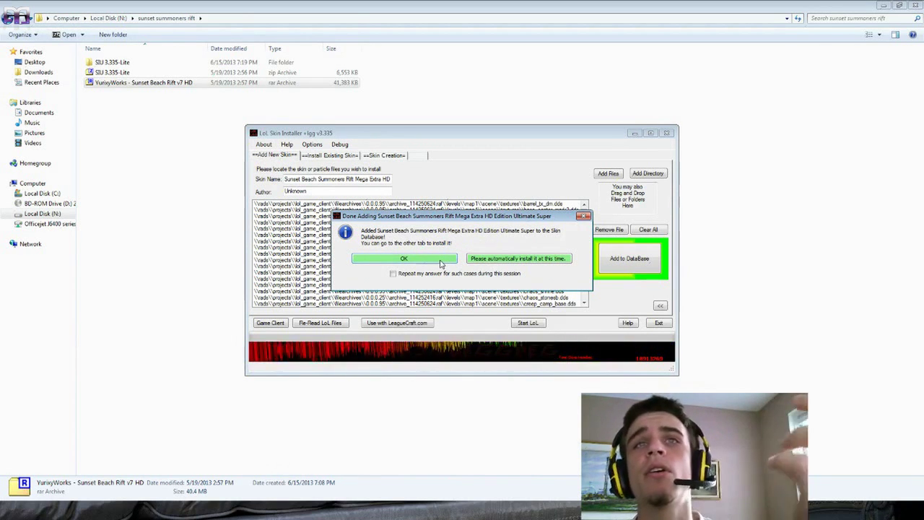
{"action": "left_click", "coordinate": [441, 262]}
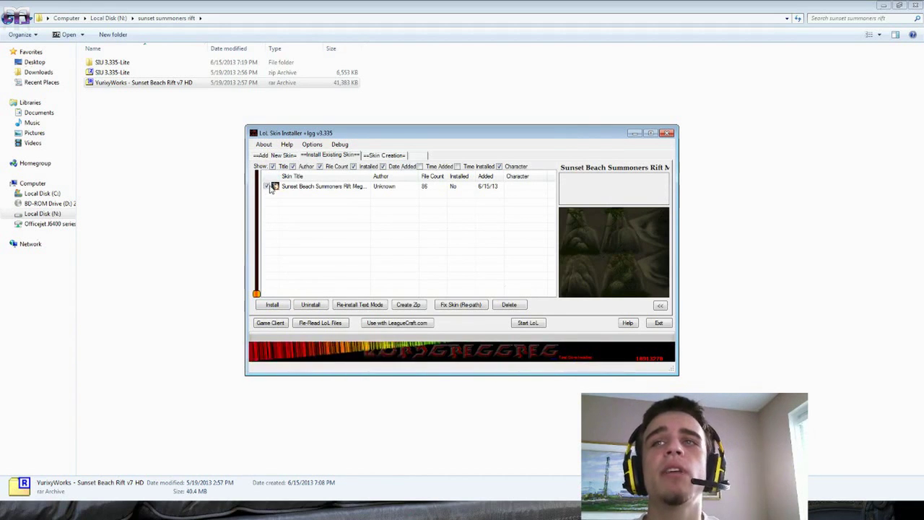
Install the Sunset Beach skin from the existing skins, keeping the preset install preferences and default TeemoMushroom and Shop skin replacements
{"action": "left_click", "coordinate": [272, 304]}
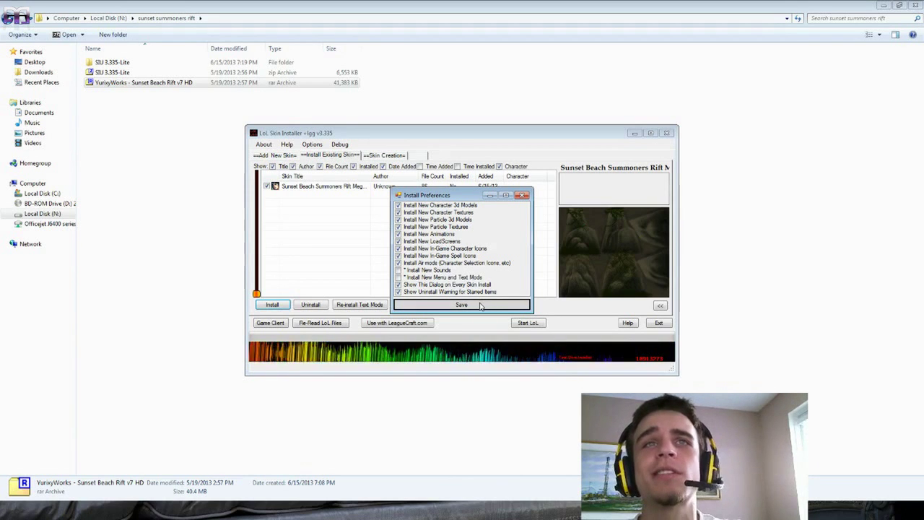
{"action": "left_click", "coordinate": [462, 305]}
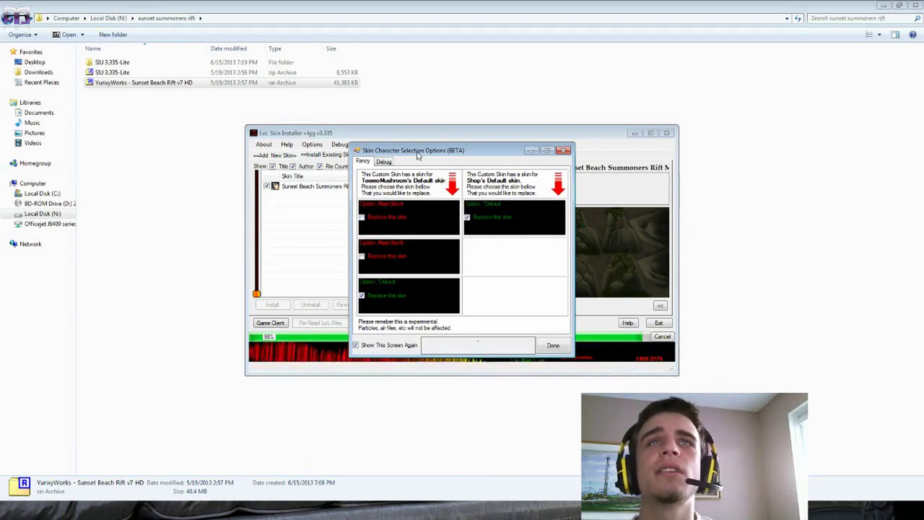
{"action": "left_click", "coordinate": [553, 347]}
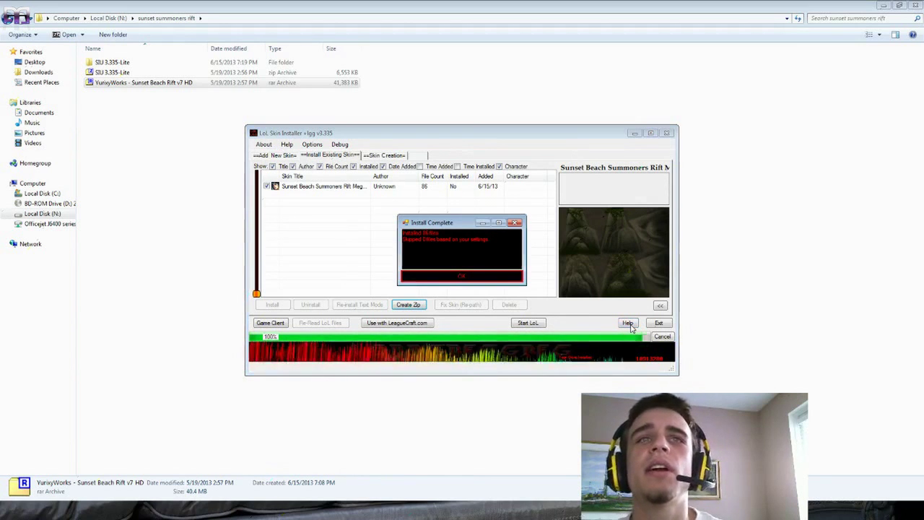
{"action": "left_click", "coordinate": [483, 279]}
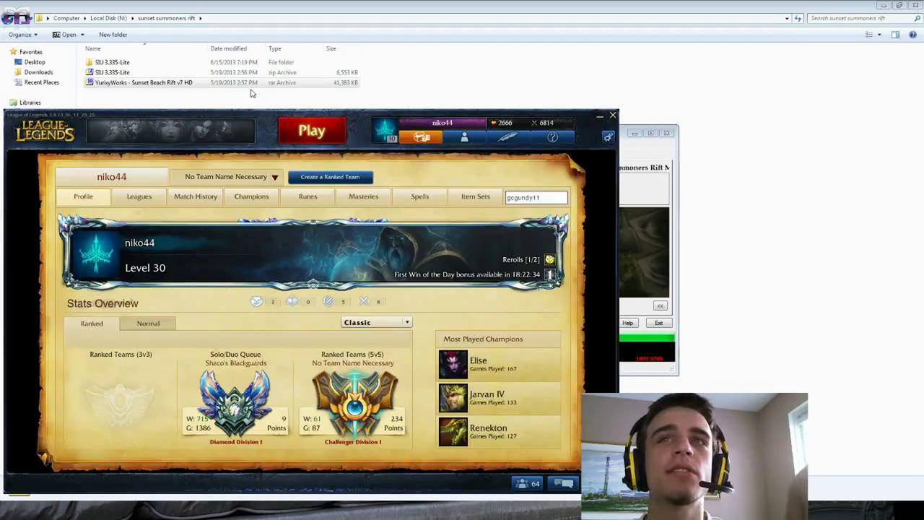
In the League of Legends client, create a custom Blind Pick game on Summoner's Rift with team size 5
{"action": "left_click", "coordinate": [323, 137]}
{"action": "left_click", "coordinate": [173, 222]}
{"action": "left_click", "coordinate": [236, 183]}
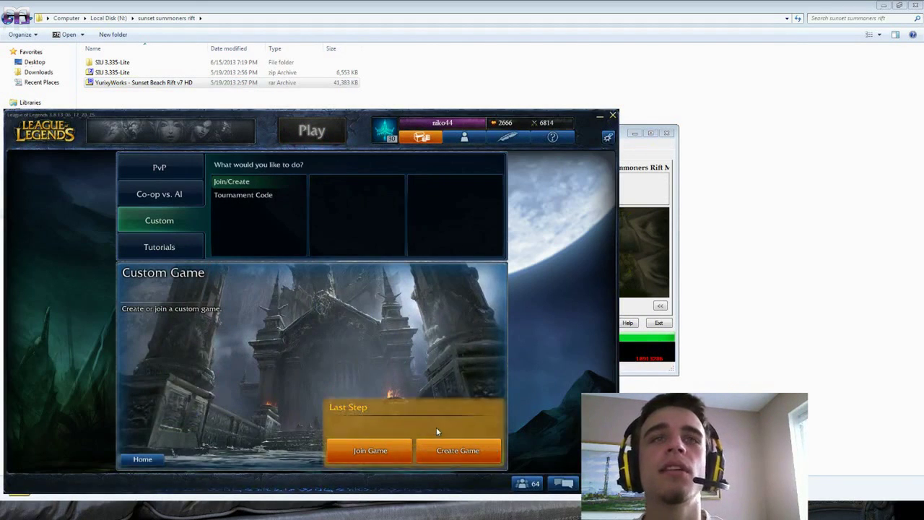
{"action": "left_click", "coordinate": [426, 439]}
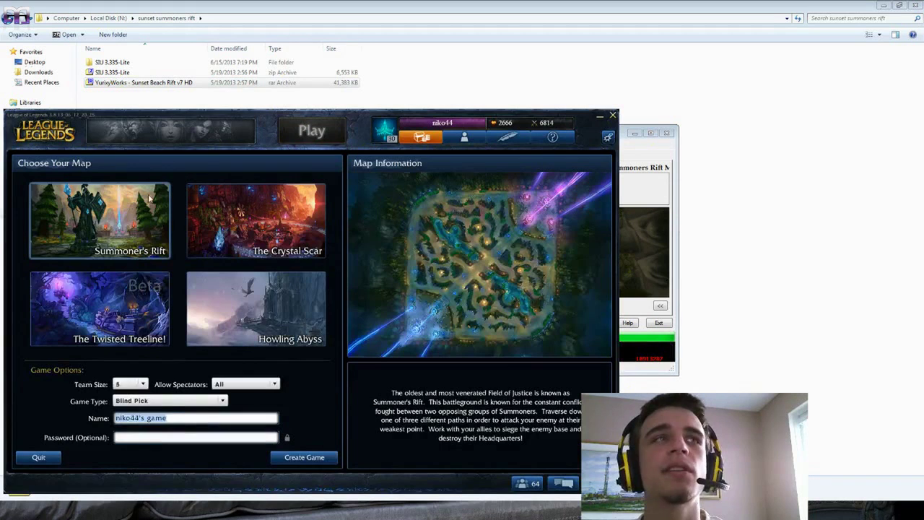
{"action": "left_click", "coordinate": [304, 457]}
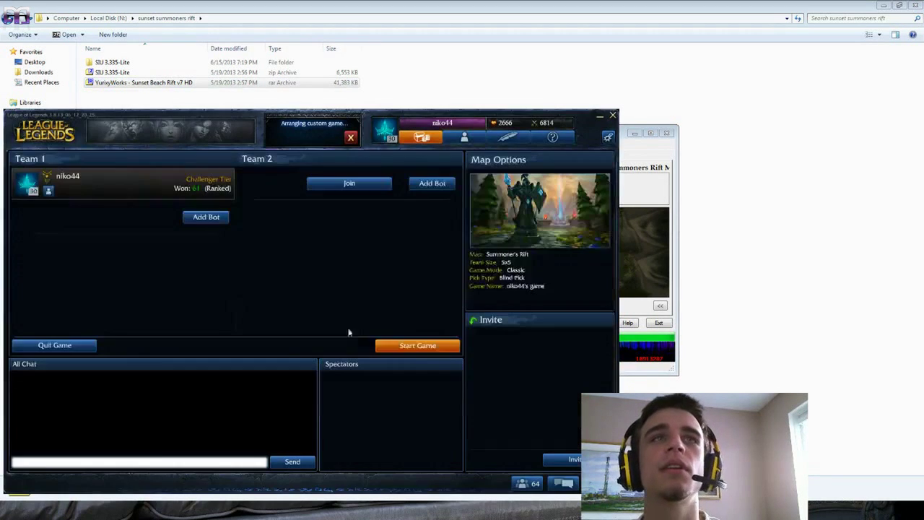
Start the custom game with unbalanced teams, lock in Renekton as the champion and dismiss the Blind Pick tip
{"action": "left_click", "coordinate": [394, 347]}
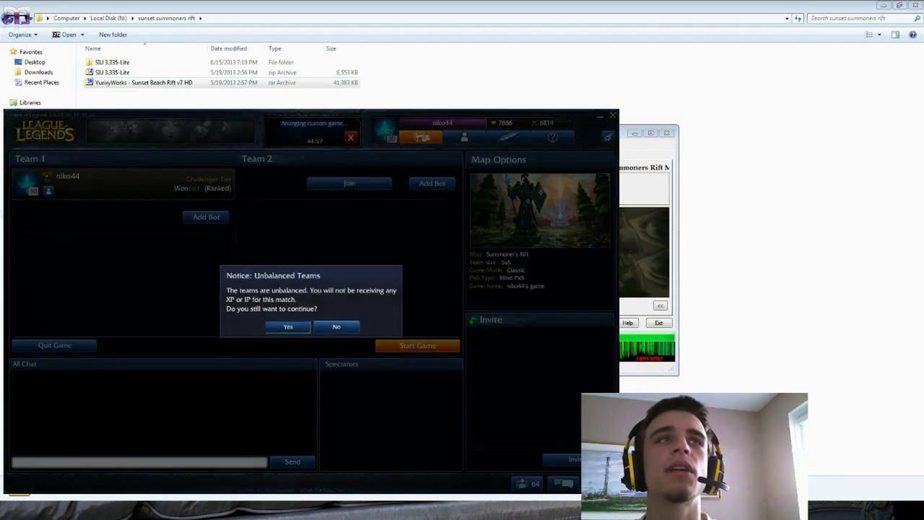
{"action": "left_click", "coordinate": [293, 326]}
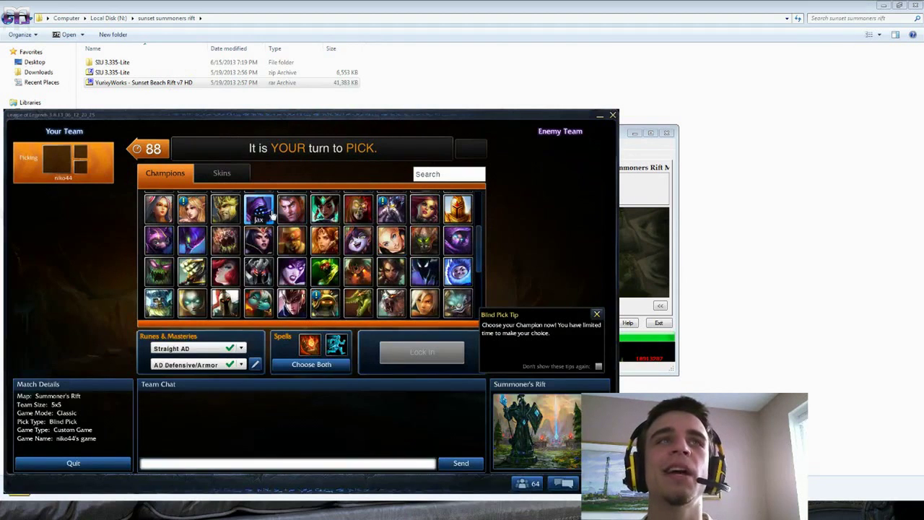
{"action": "left_click", "coordinate": [359, 304]}
{"action": "left_click", "coordinate": [424, 353]}
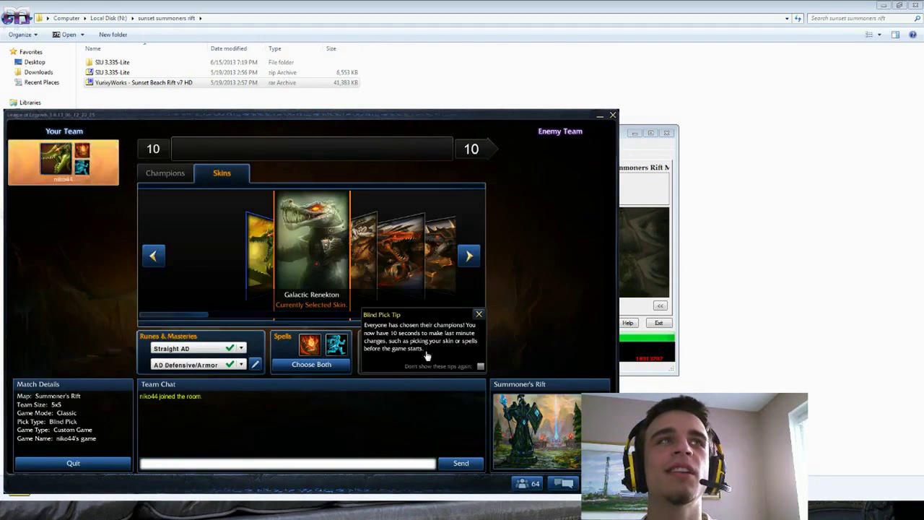
{"action": "left_click", "coordinate": [479, 315]}
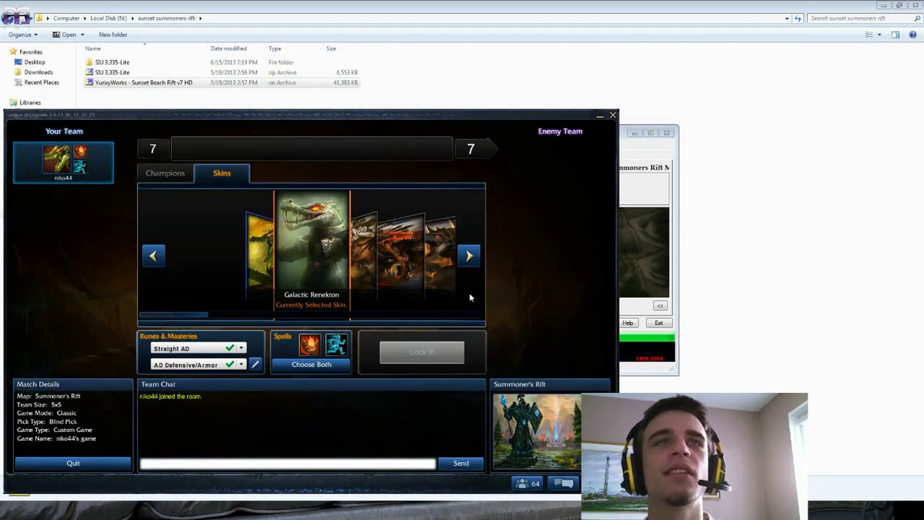